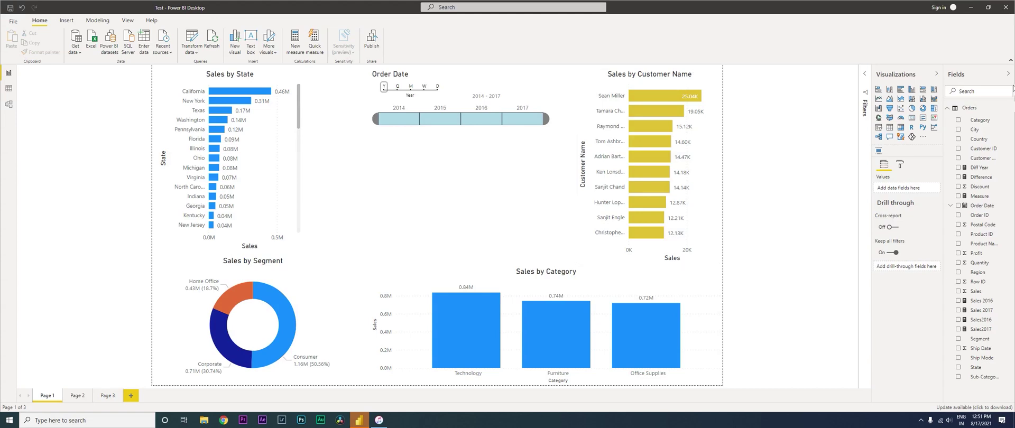
Step: Open the more-options menu for the Orders table in the Fields pane
left_click(1011, 107)
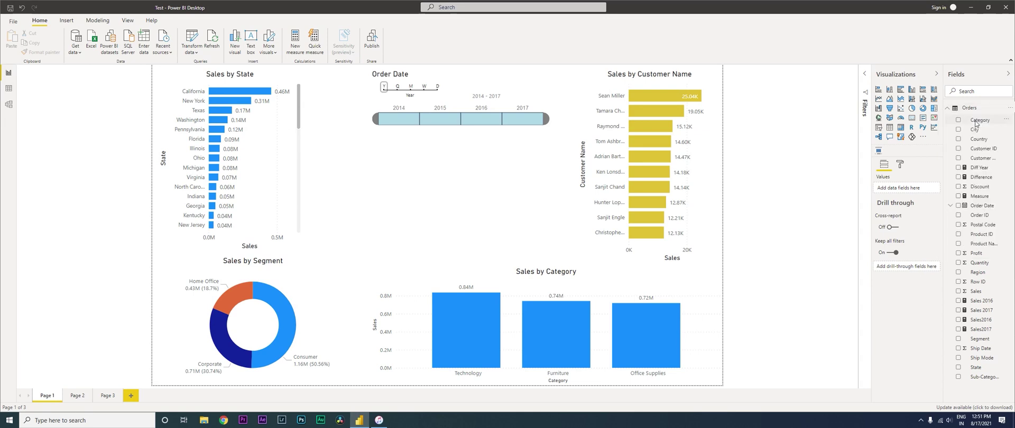
Step: Add a new measure to Orders, replacing its default name with 'Furniture Sales'
left_click(384, 170)
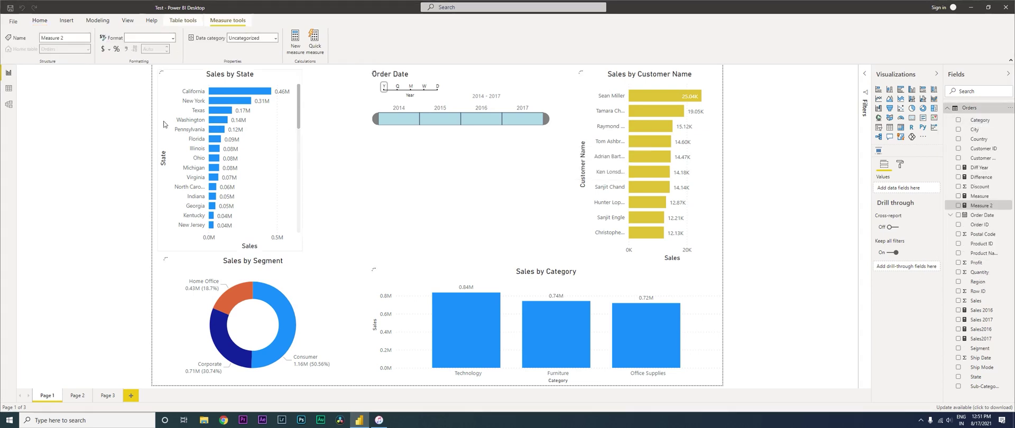
left_click_drag(81, 71, 56, 72)
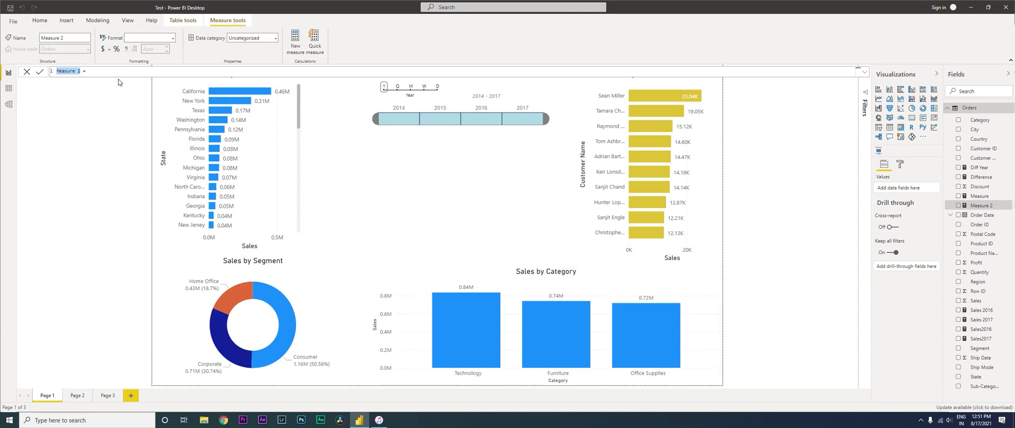
type("Furniture Sales")
Step: Enter and commit the formula CALCULATE(SUM(Orders[Sales]),Orders[Category]="Furniture")
left_click(117, 74)
type("cal")
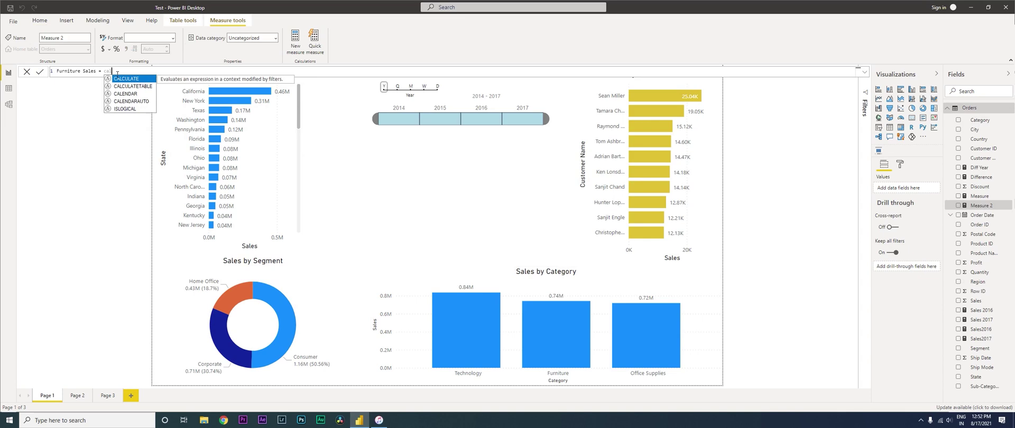
key("Tab")
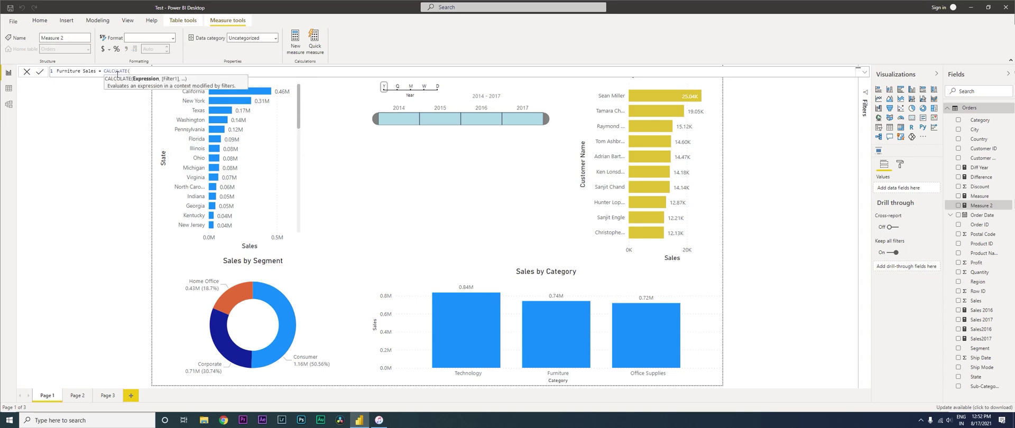
type("sum")
key("Tab")
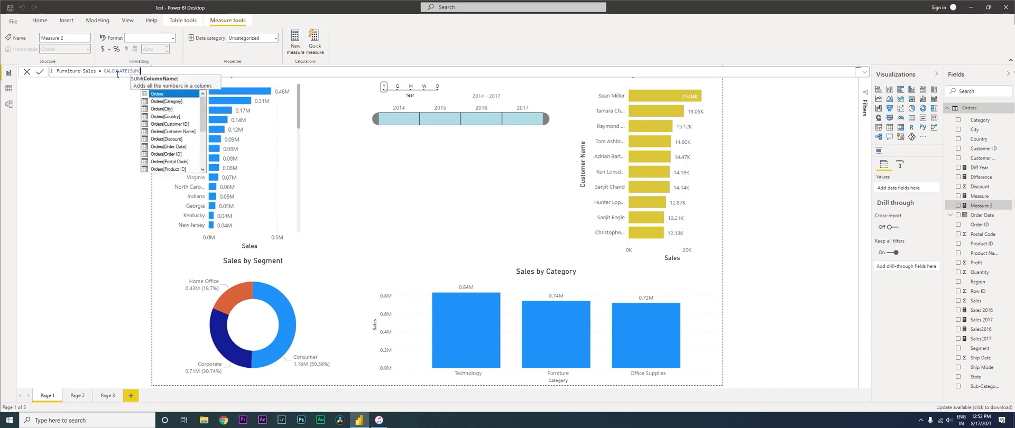
type("s[Sa")
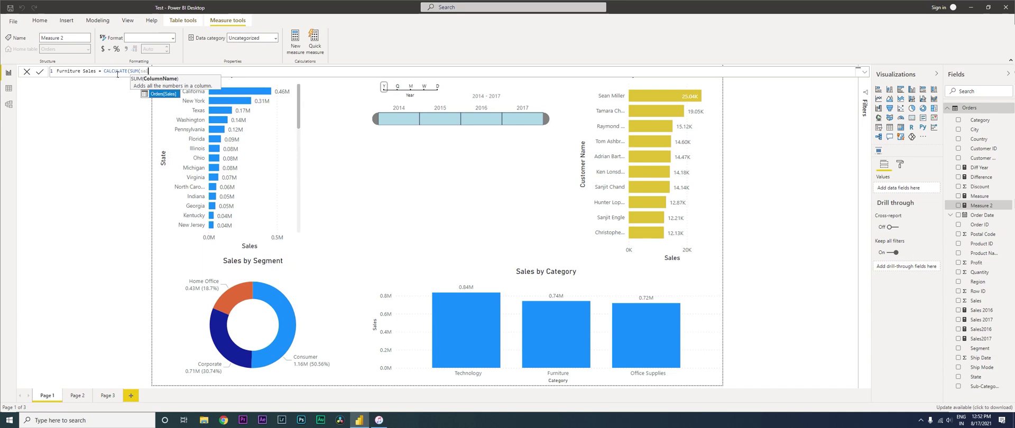
type("l")
key("Tab")
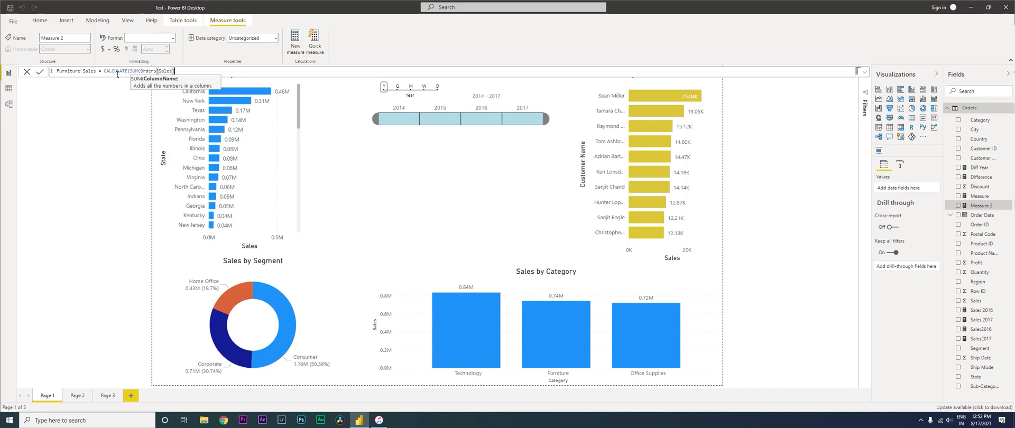
type("),")
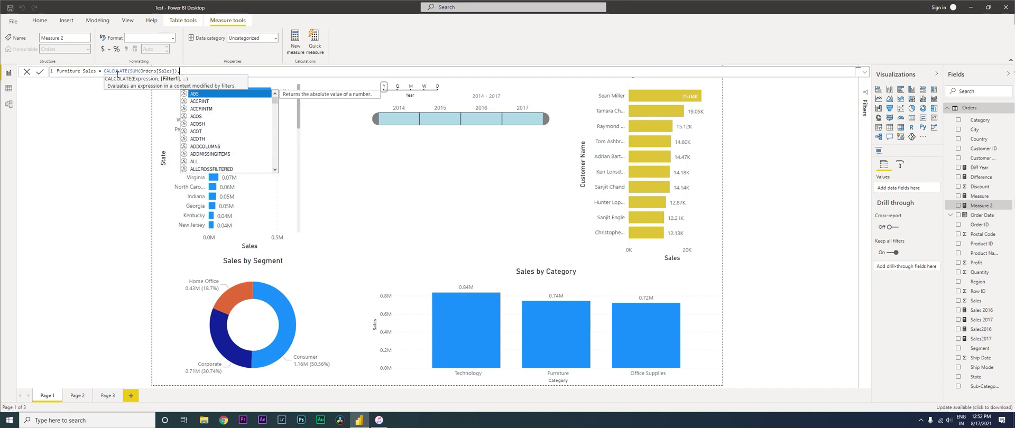
type("Cat")
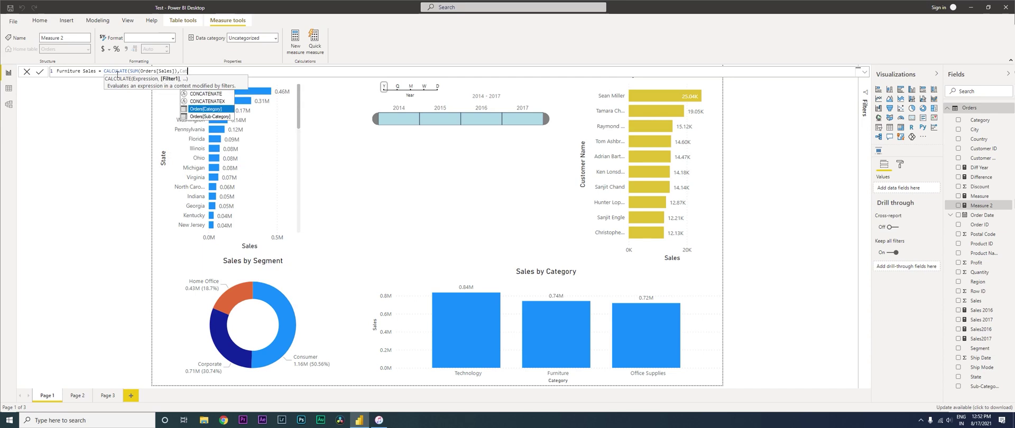
key("Tab")
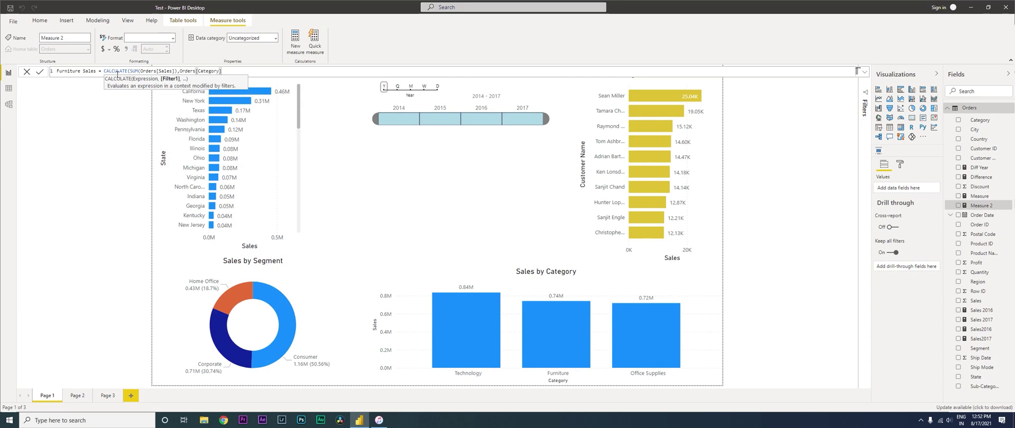
type(",")
type("\"Furniture")
type(")")
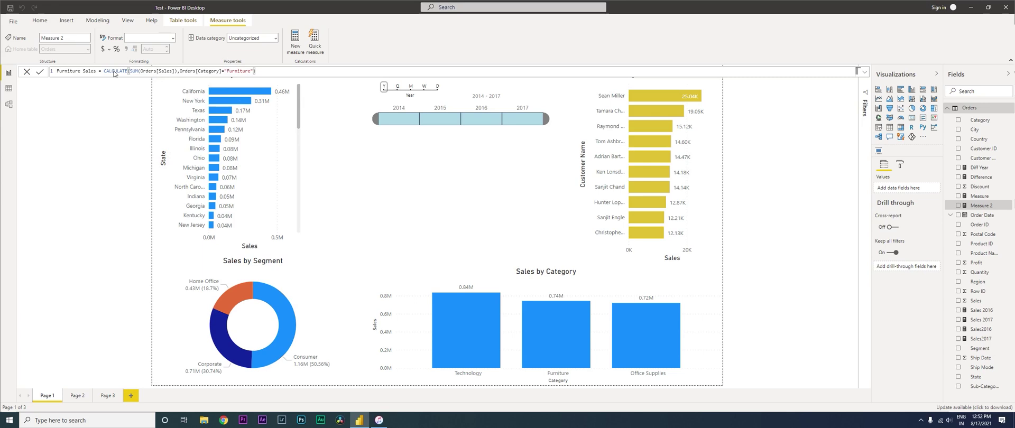
key("Return")
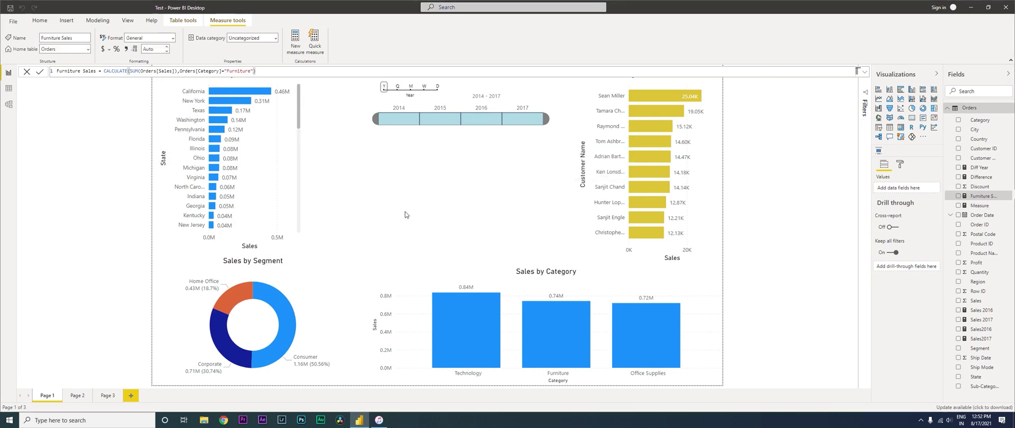
Step: Add a Card visual showing Furniture Sales and shrink it
left_click(412, 190)
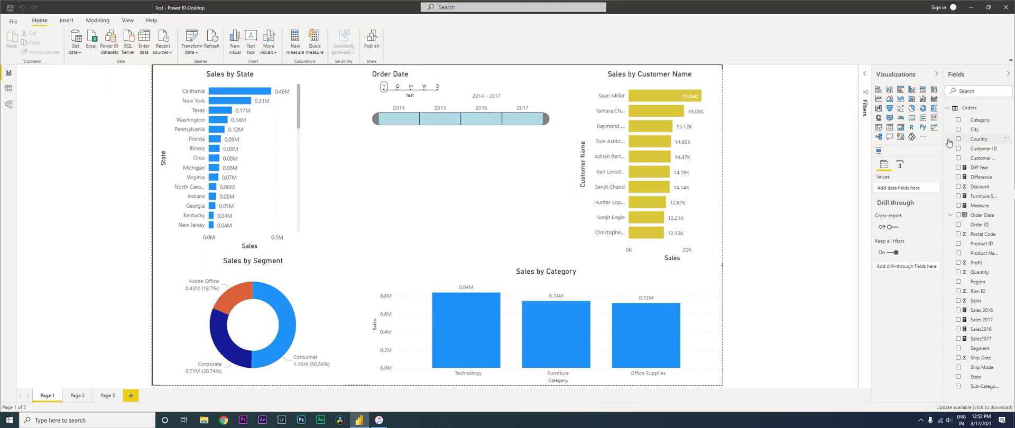
left_click(912, 118)
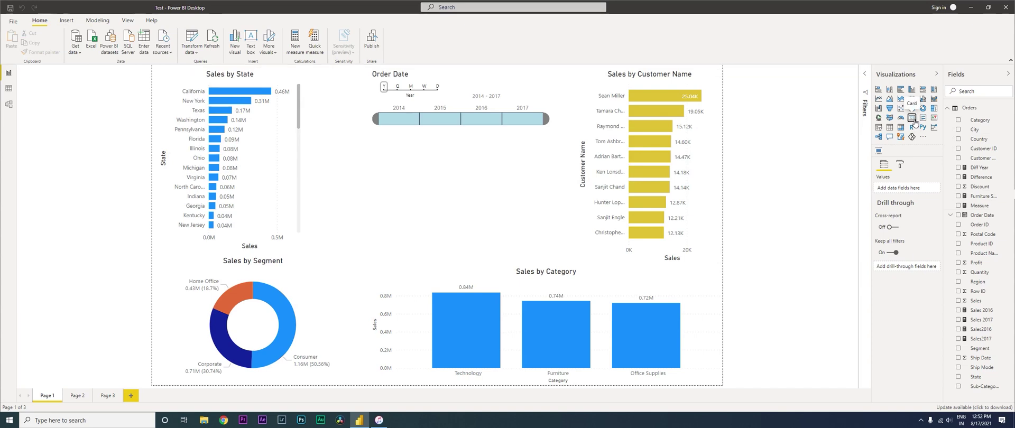
left_click_drag(982, 196, 875, 197)
left_click_drag(371, 141, 350, 170)
Step: Format the Furniture Sales measure as Currency with 0 decimal places, showing $742K
left_click(984, 196)
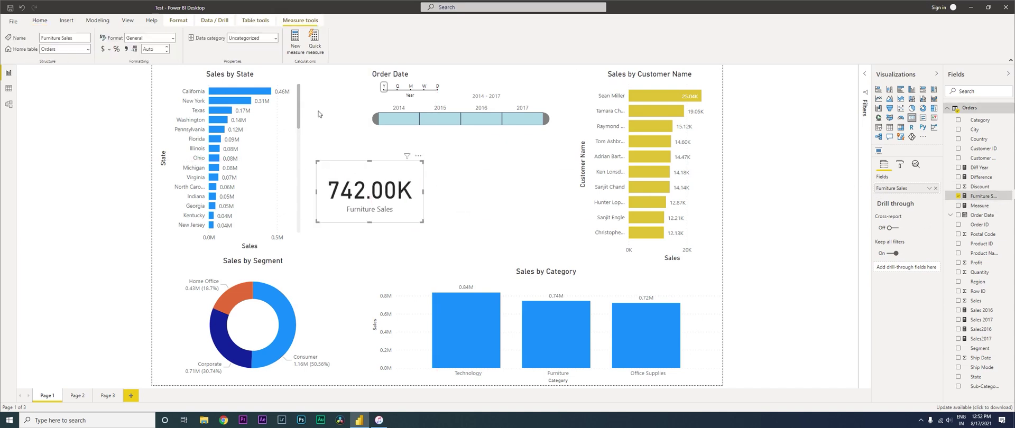
left_click(172, 38)
left_click(157, 53)
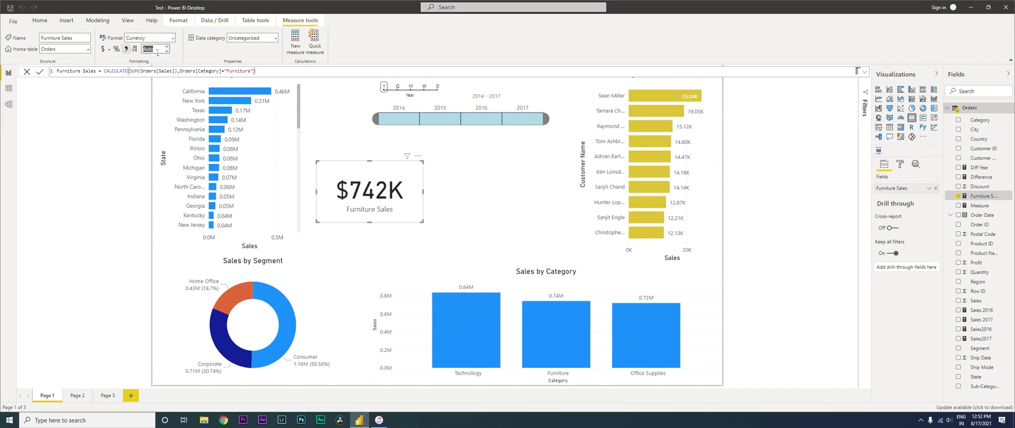
left_click(157, 51)
type("0")
key("Return")
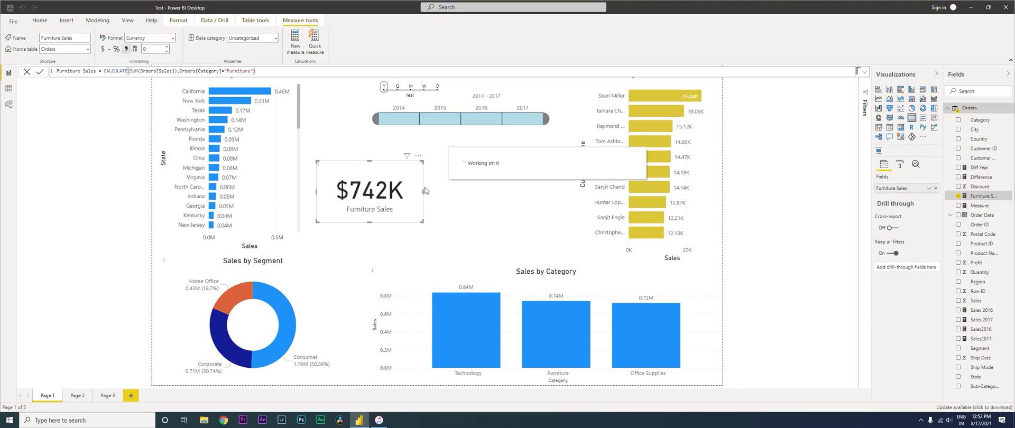
left_click(450, 213)
left_click(398, 214)
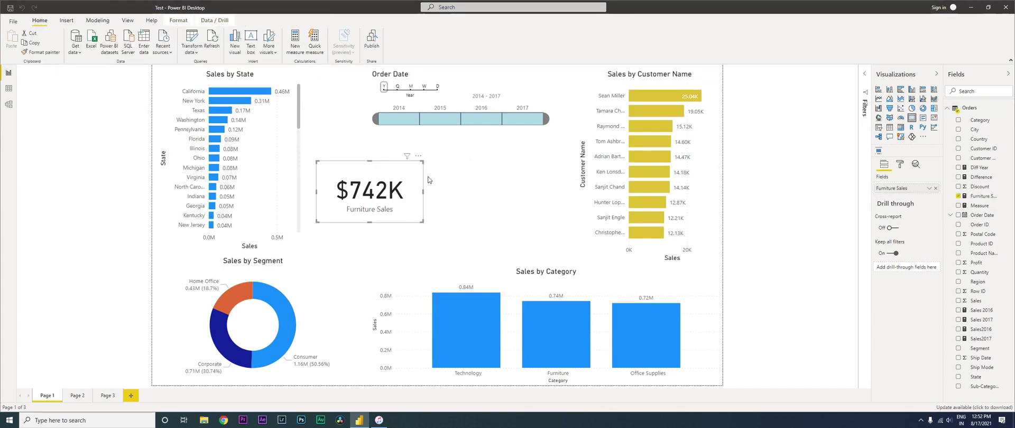
Step: Narrow the Order Date timeline slicer to 2017 so the card reads $215K
left_click(1000, 198)
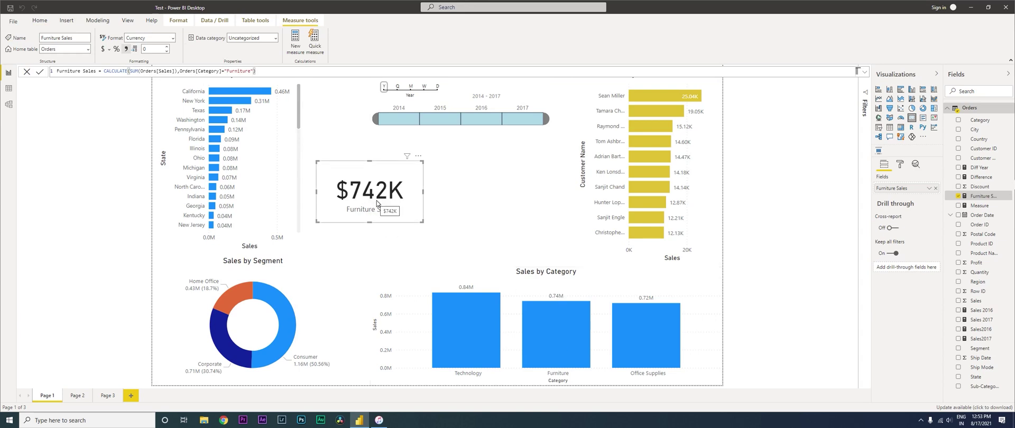
left_click(520, 124)
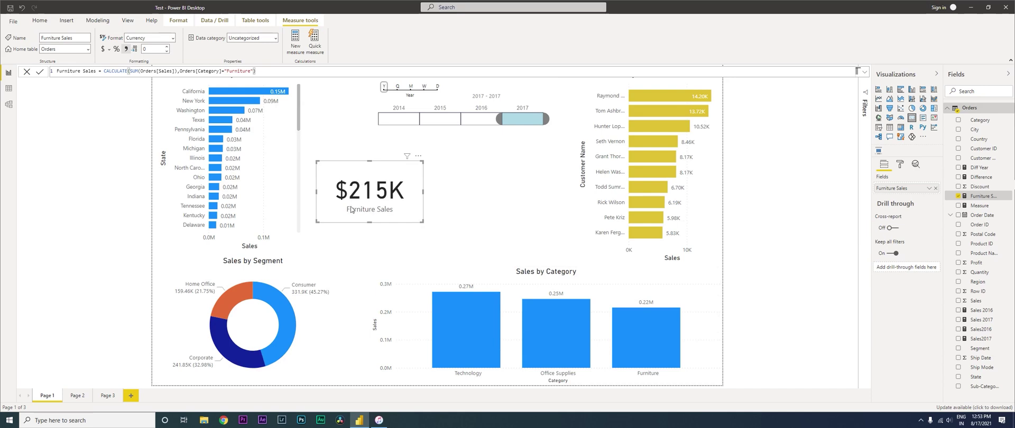
mouse_move(383, 206)
Step: Copy the Furniture Sales formula into a new Orders measure named Furniture 2017 Sales
left_click_drag(285, 73, 58, 70)
key("ctrl+c")
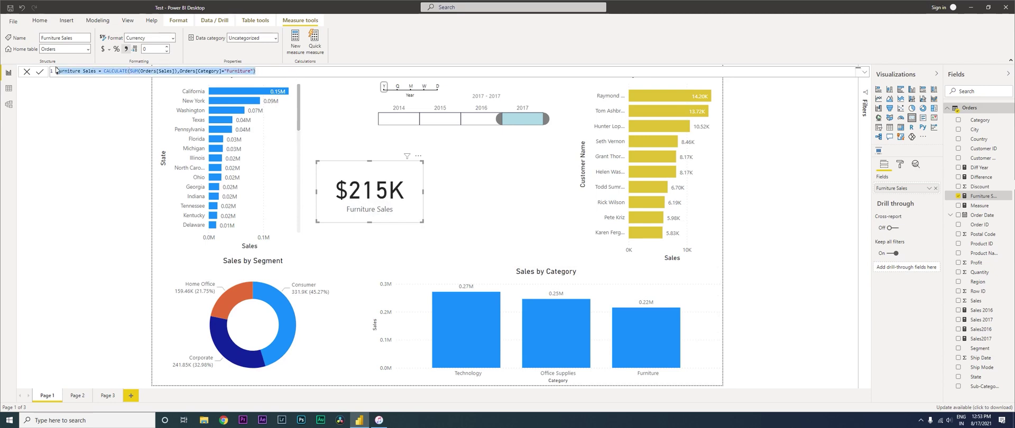
key("Escape")
left_click(518, 203)
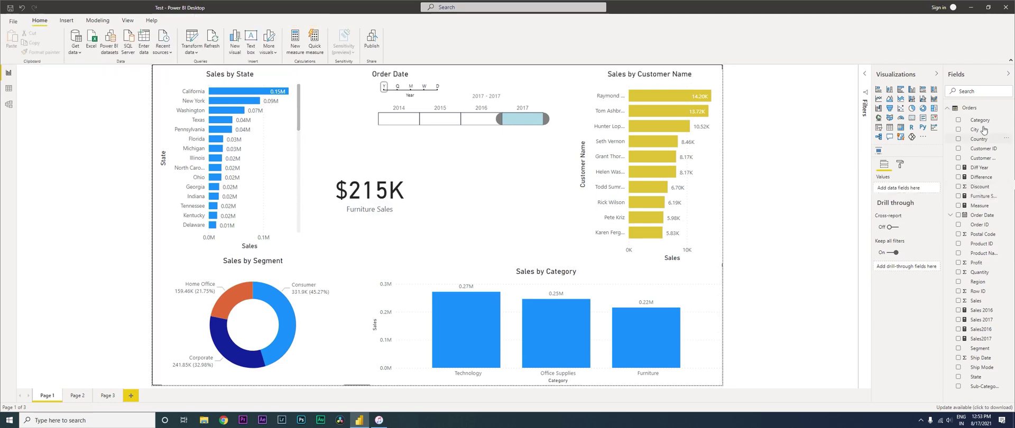
right_click(970, 108)
left_click(979, 118)
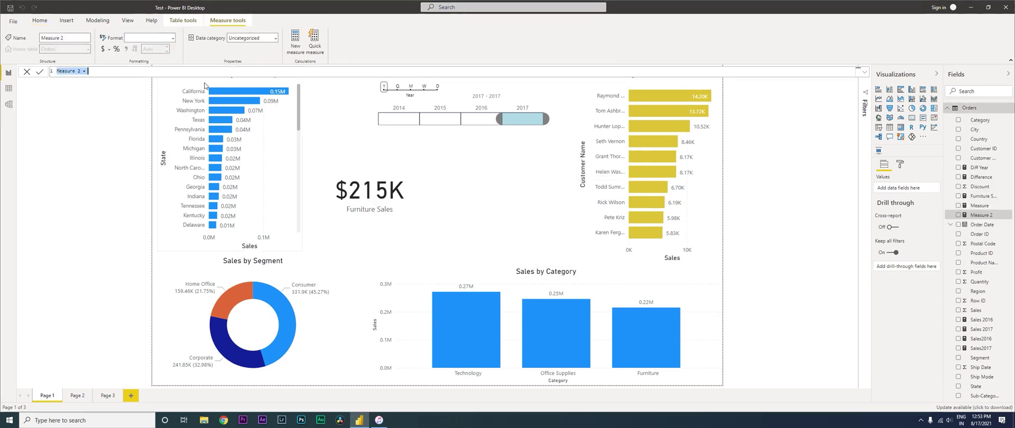
key("ctrl+v")
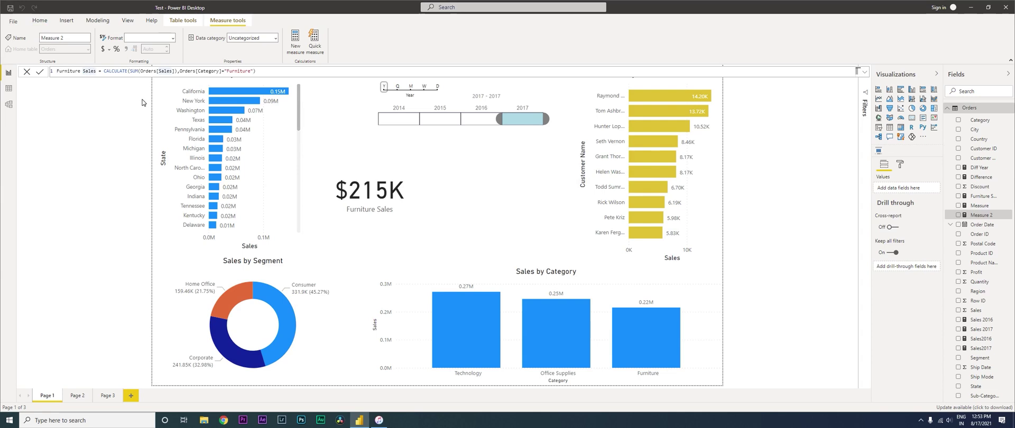
type("2017")
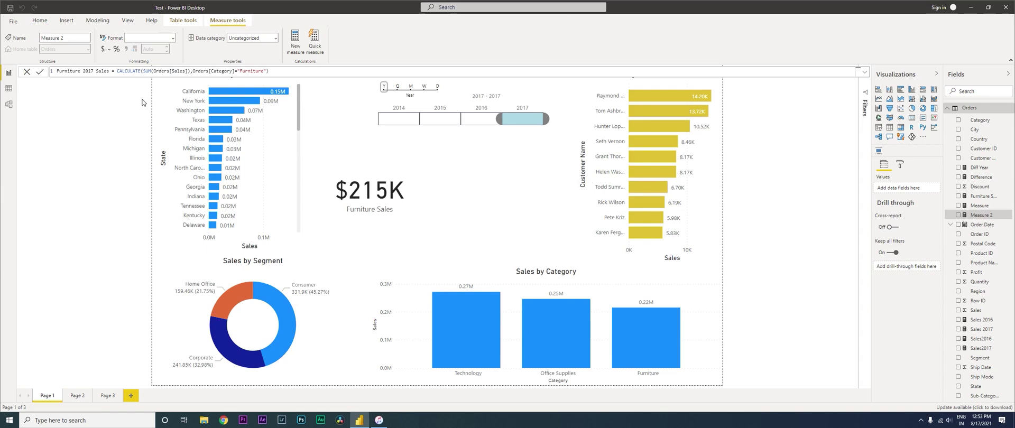
Step: Add YEAR(Orders[Order Date])=2017 as a second CALCULATE filter and commit the measure
left_click(290, 70)
type(",")
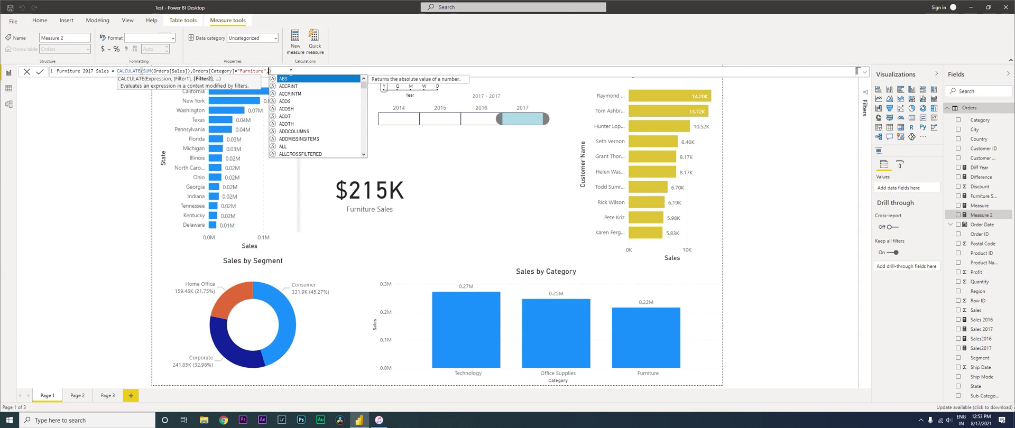
type("year")
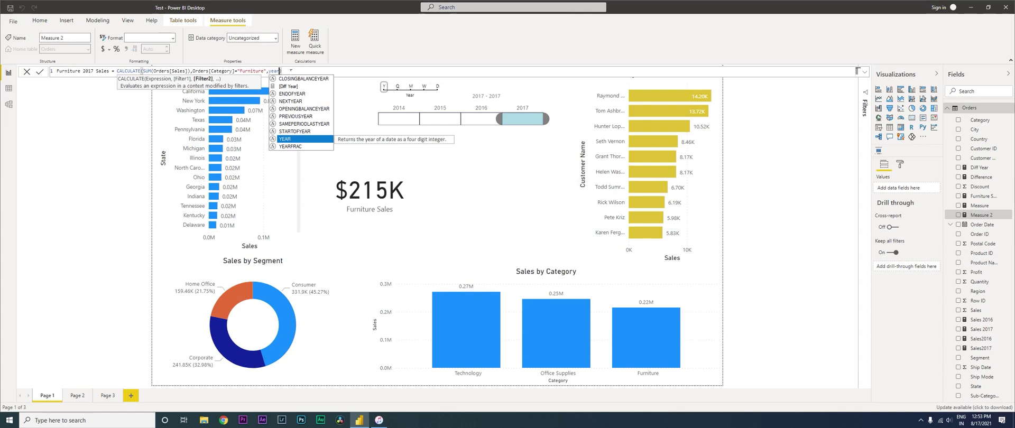
key("Tab")
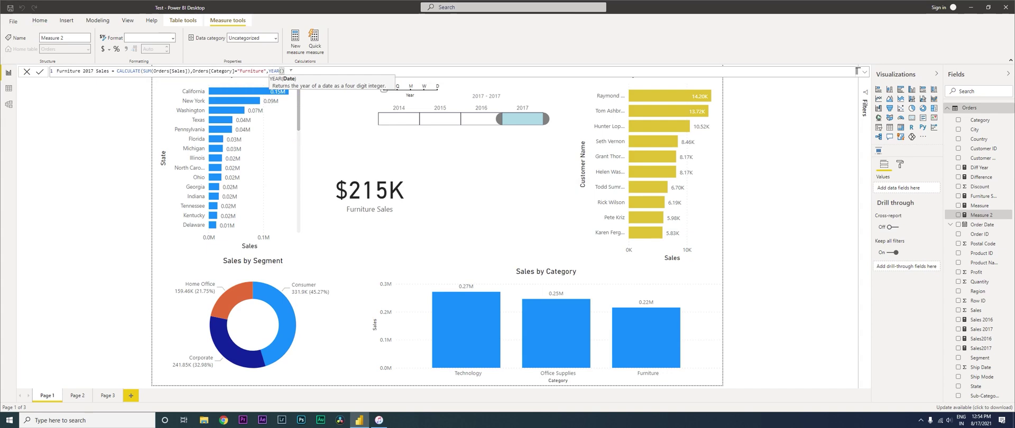
type("dat")
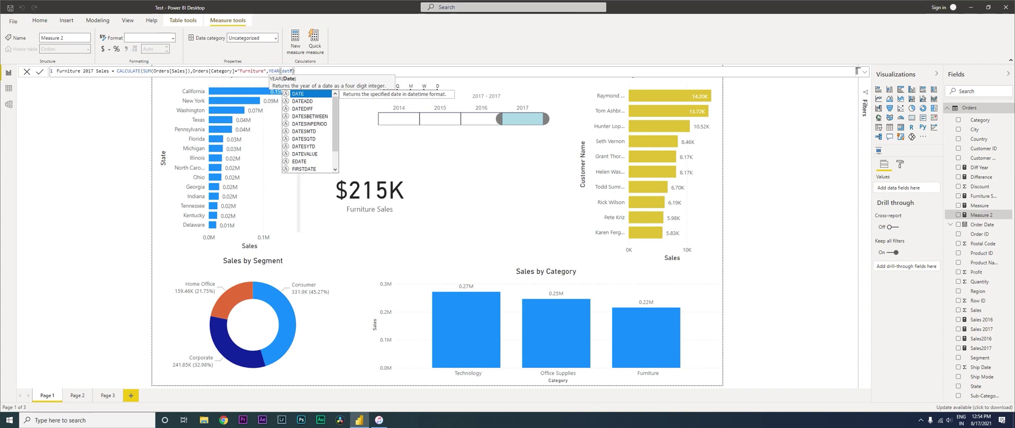
key("Down")
key("Down")
key("Down")
key("Down")
key("Down")
key("Down")
key("Down")
key("Down")
key("Down")
key("Down")
key("Down")
key("Down")
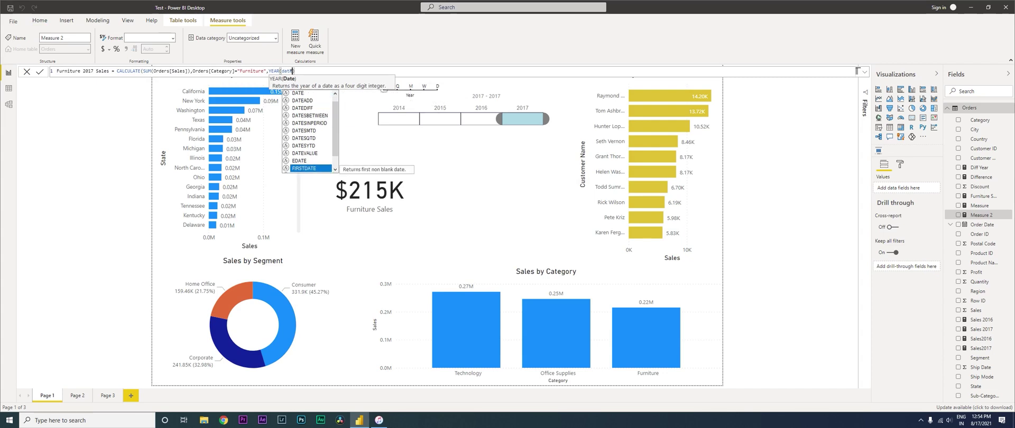
key("Tab")
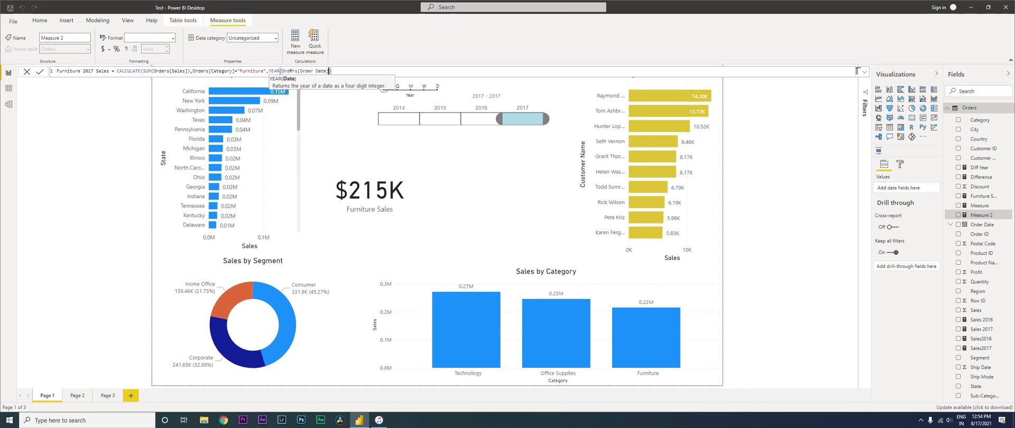
type(")")
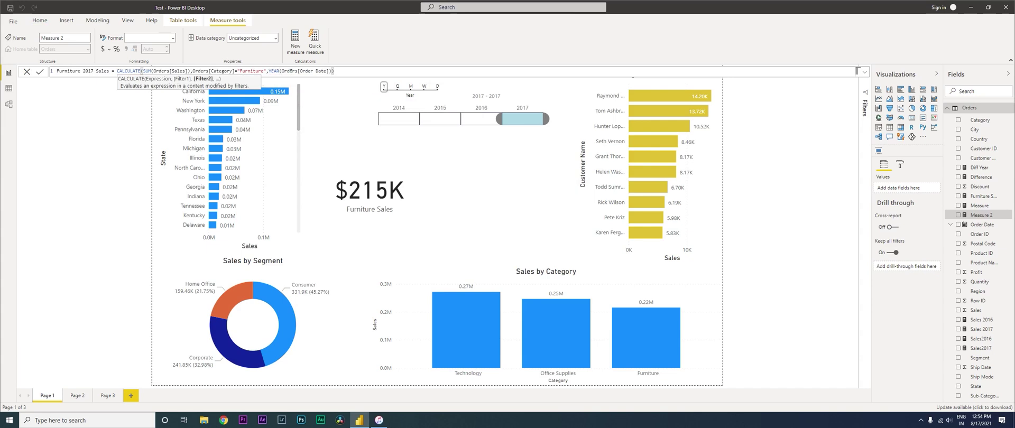
type("=2017)")
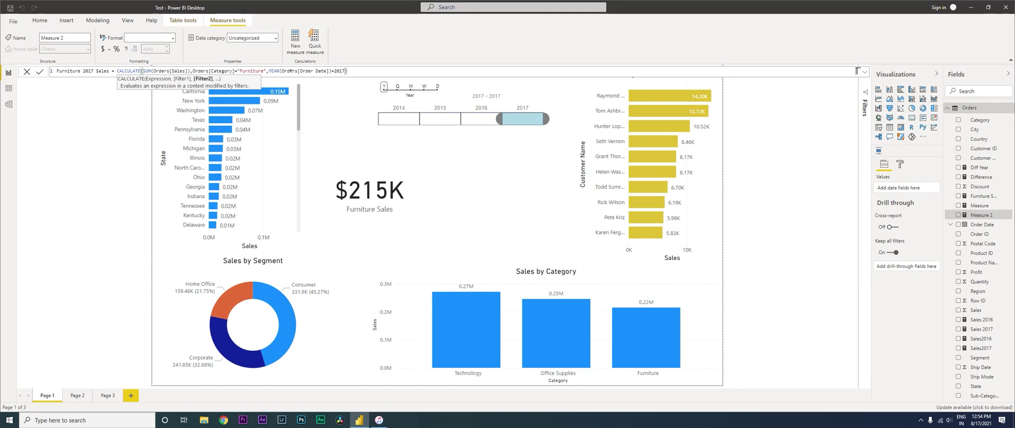
key("Return")
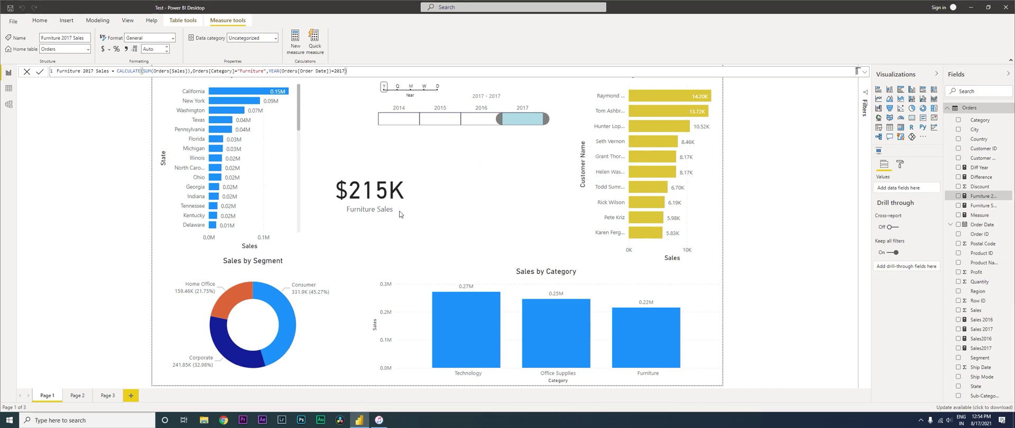
left_click(378, 212)
Step: Duplicate the Furniture Sales card and place the copy to its right
key("ctrl+c")
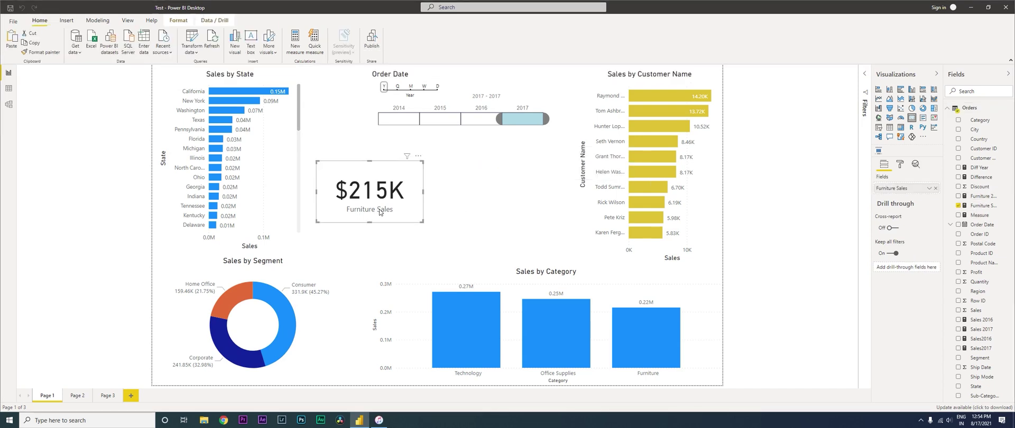
key("ctrl+v")
left_click_drag(378, 211, 499, 212)
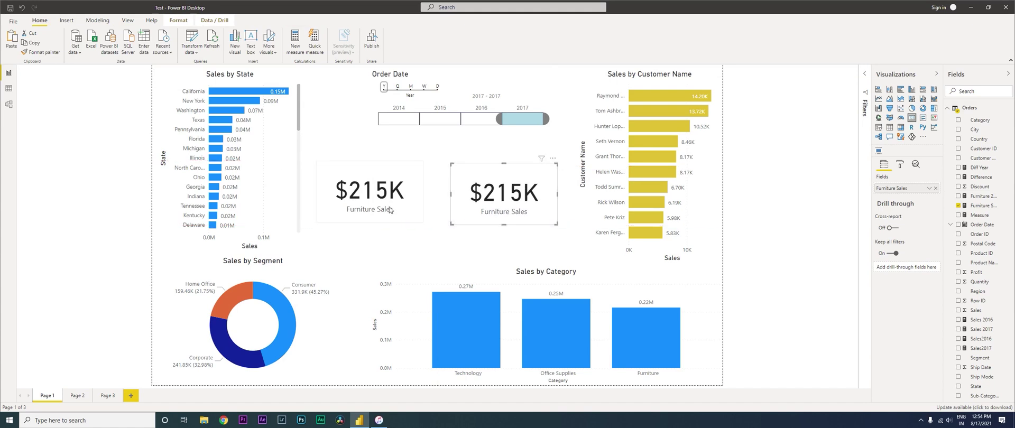
Step: Widen the slicer to 2014–2017 and show Furniture 2017 Sales on the duplicate card
left_click(392, 210)
left_click(411, 123, "shift")
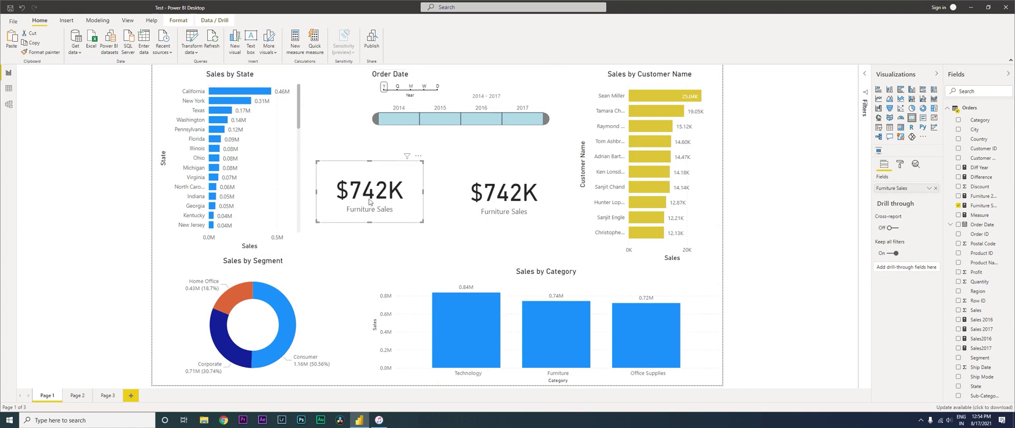
left_click(497, 213)
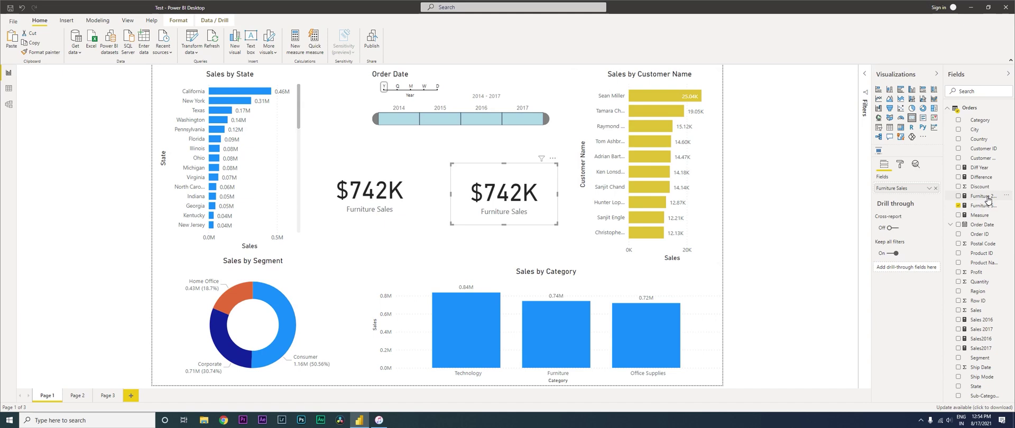
left_click_drag(987, 200, 908, 189)
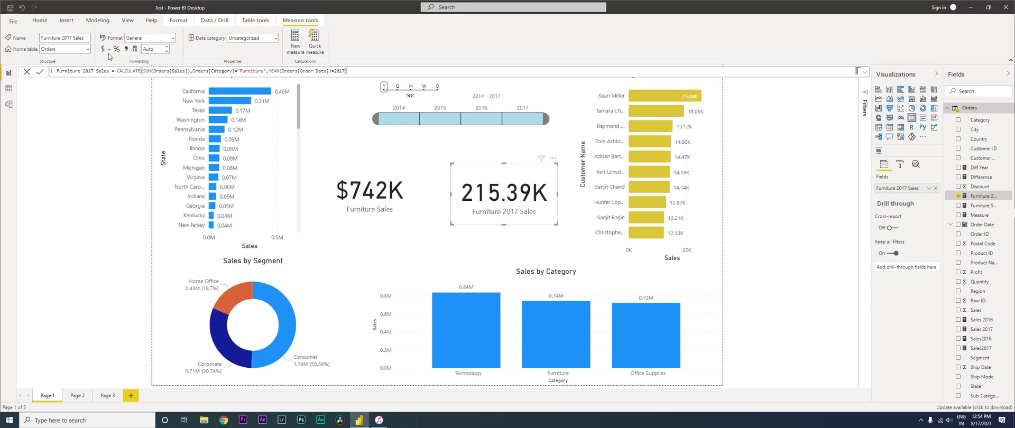
Step: Format Furniture 2017 Sales as Currency with 0 decimal places, reading $215K
left_click(103, 49)
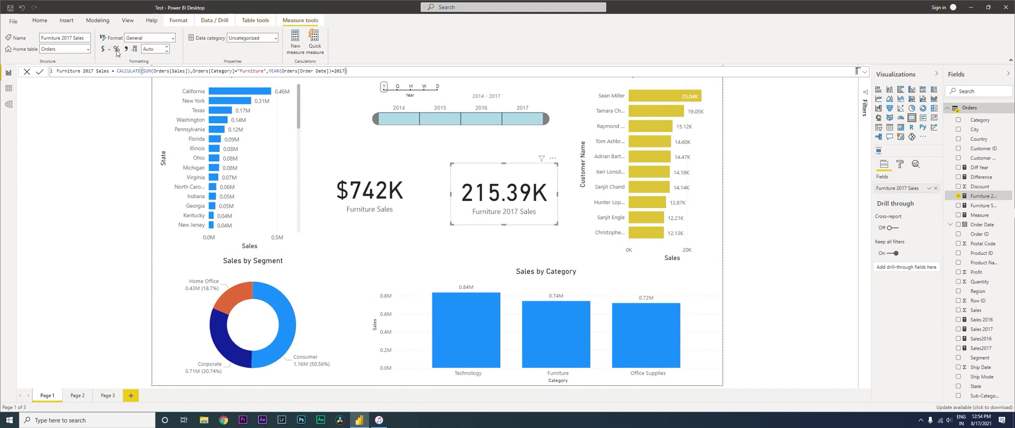
left_click(152, 51)
type("0")
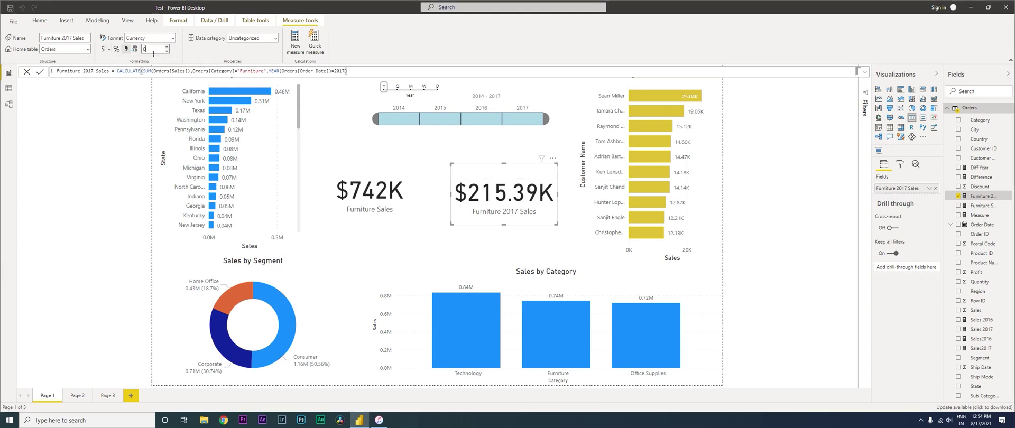
key("Return")
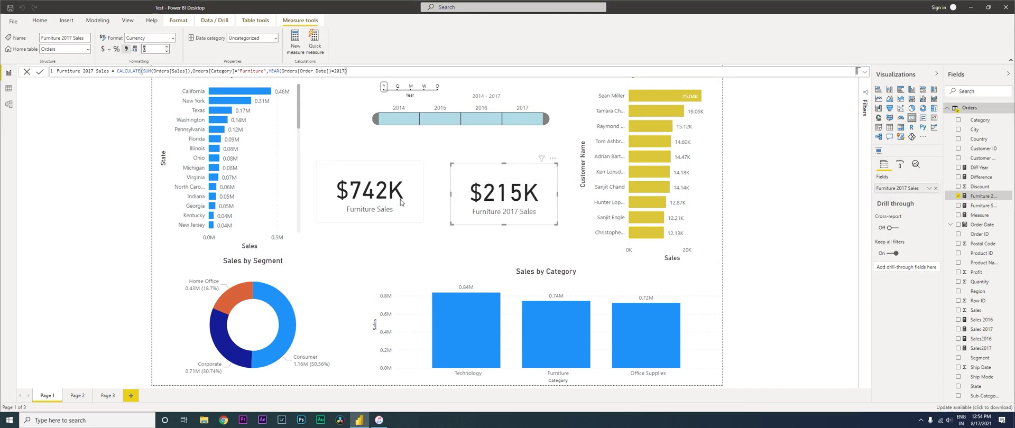
Step: Narrow the timeline slicer to 2017 so both cards show $215K
left_click(531, 146)
left_click(527, 124)
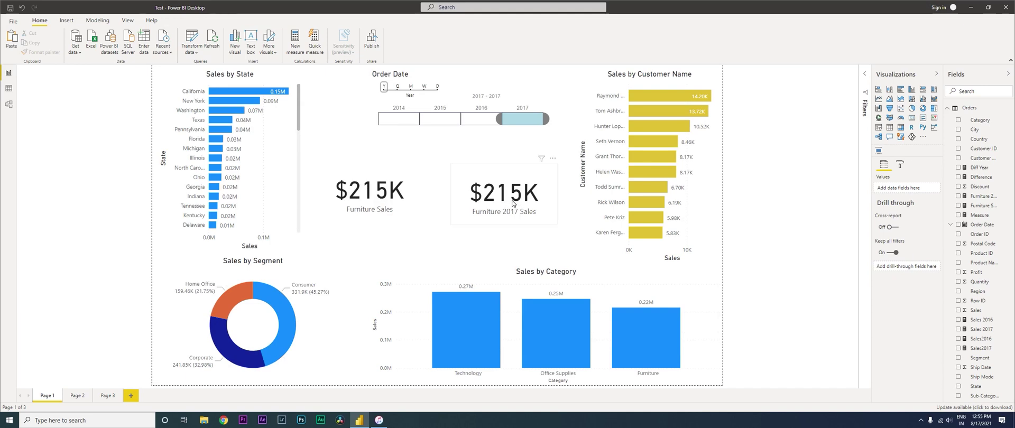
left_click(515, 204)
Step: Change the Furniture 2017 Sales year filter to 2016 and set the slicer to 2016 ($199K)
left_click(981, 197)
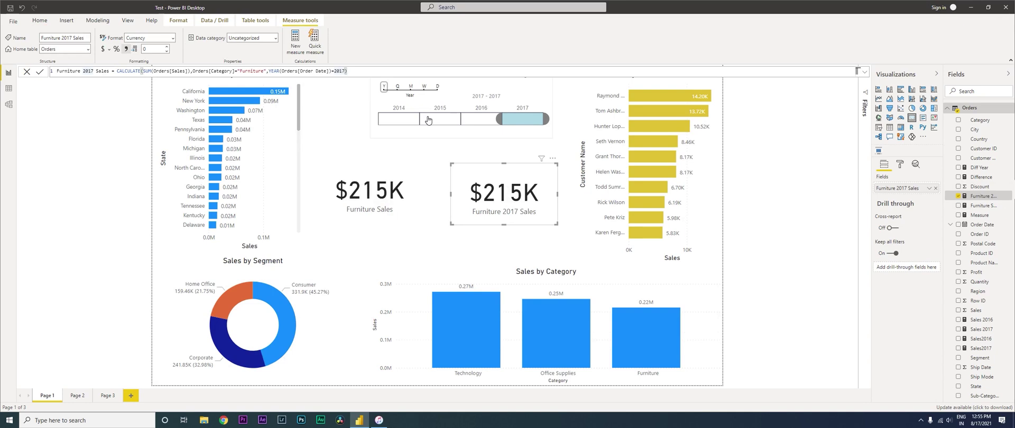
key("Return")
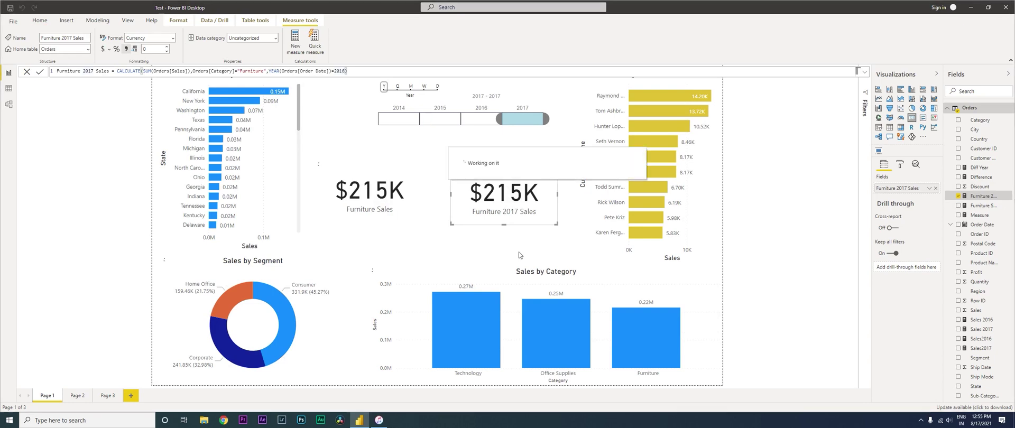
left_click(487, 118)
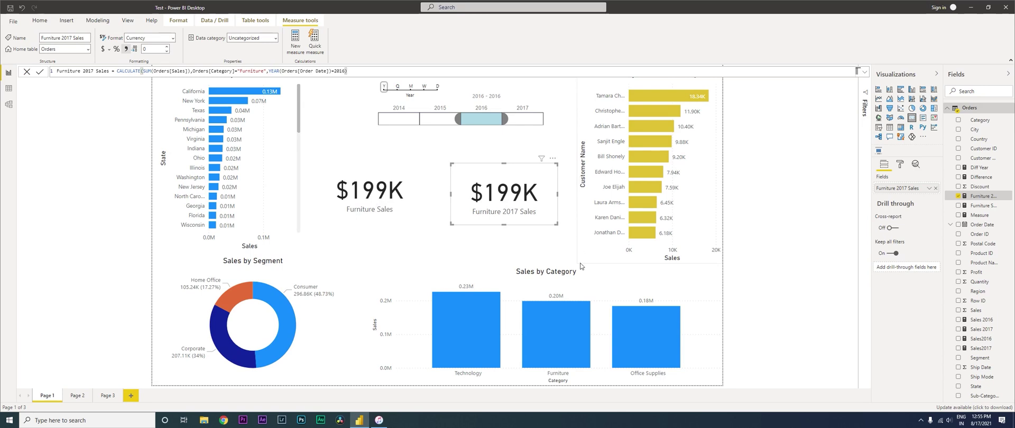
left_click(330, 167)
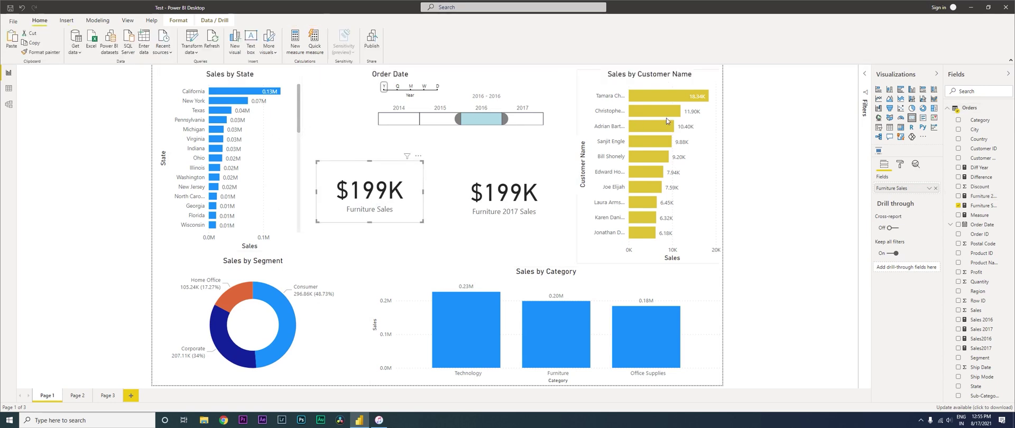